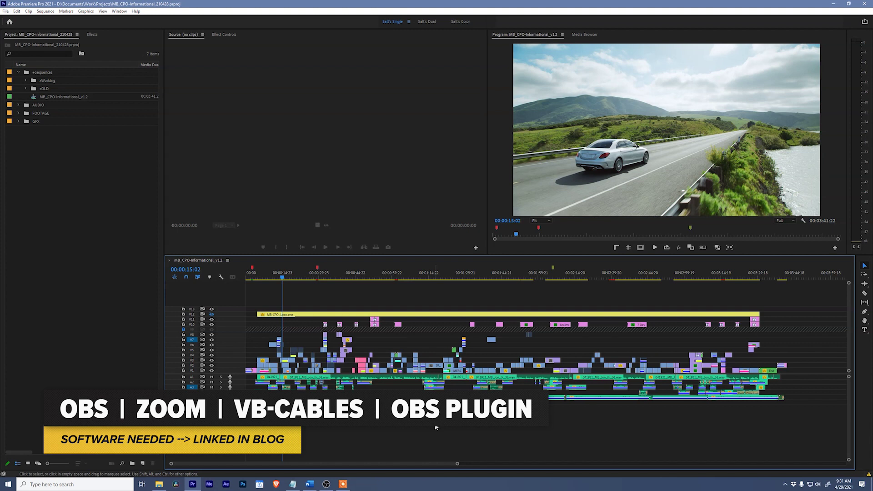
# Step: Bring OBS Studio to the front and create a new scene named 'Remote Collab'
pyautogui.click(329, 484)
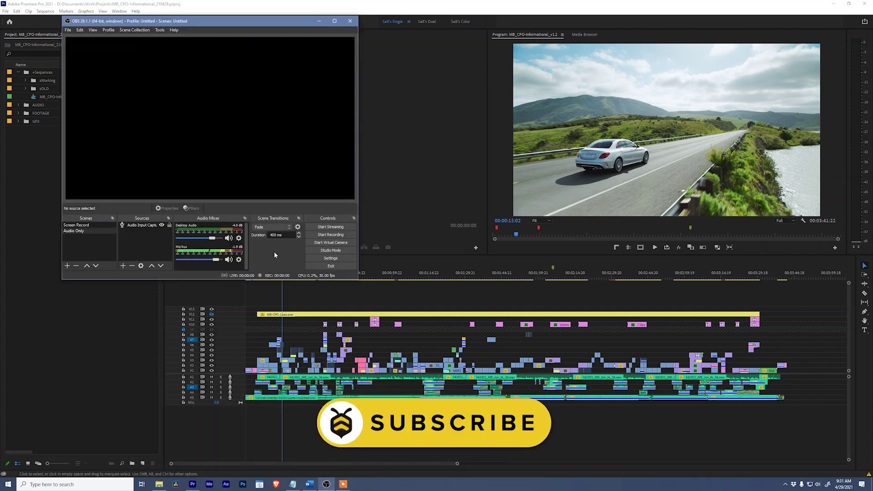
pyautogui.click(67, 266)
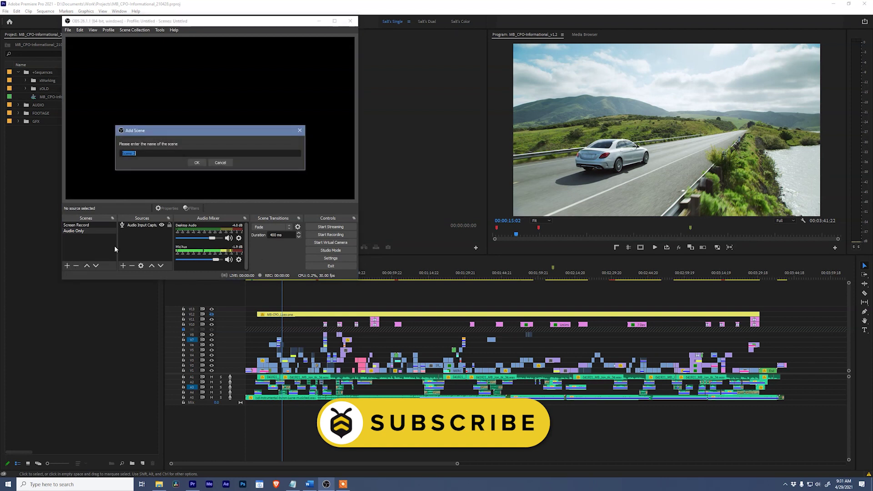
pyautogui.write('Remote Collab')
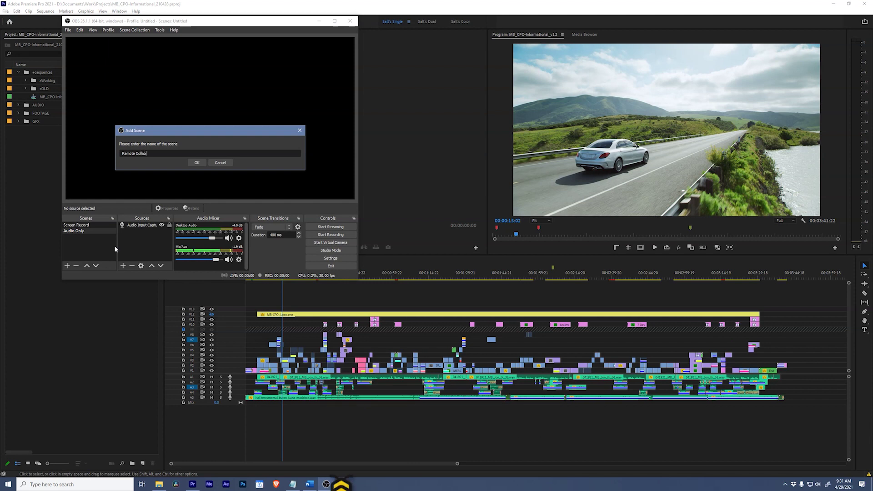
pyautogui.press('Return')
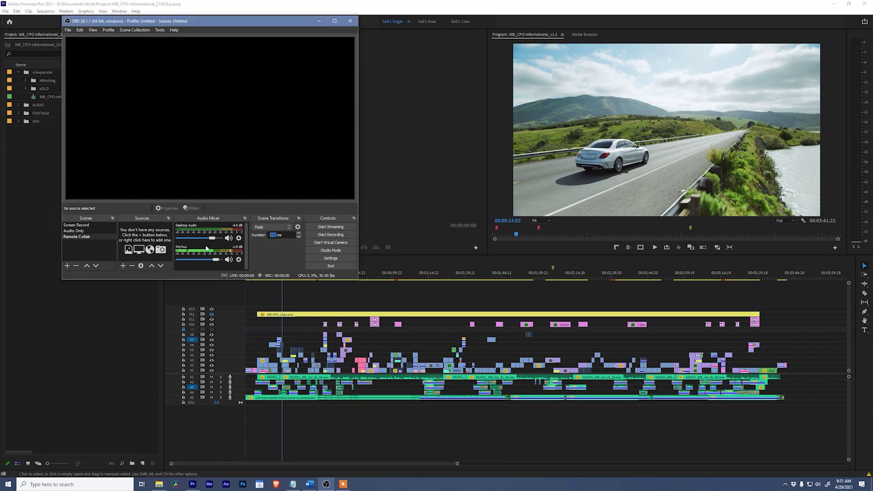
# Step: Add a Display Capture source named 'Preview Monitor' to the scene
pyautogui.click(123, 266)
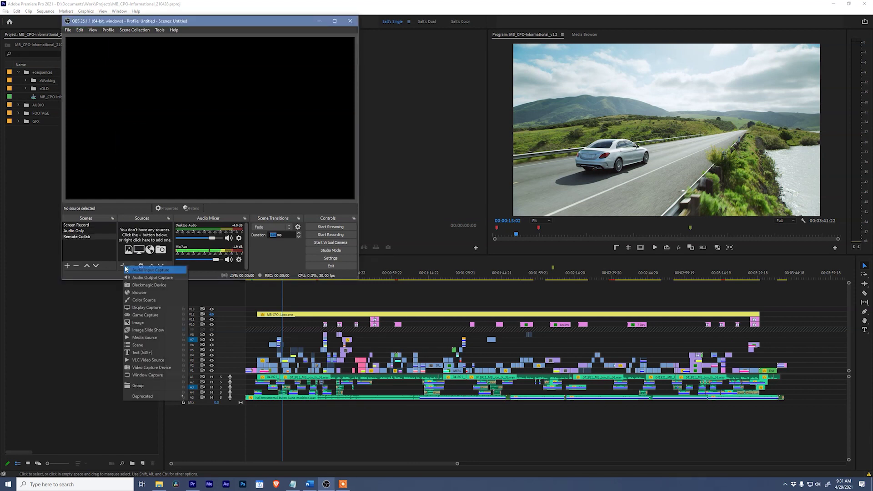
pyautogui.click(158, 309)
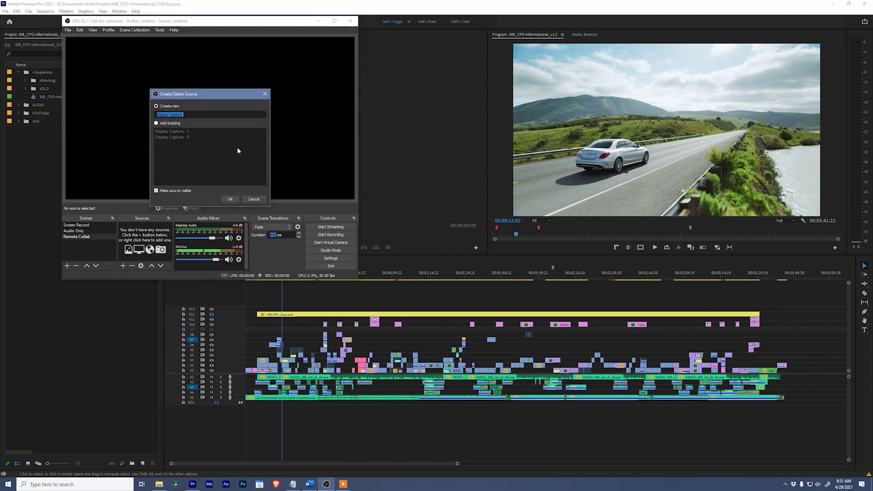
pyautogui.write('Preview Monitor')
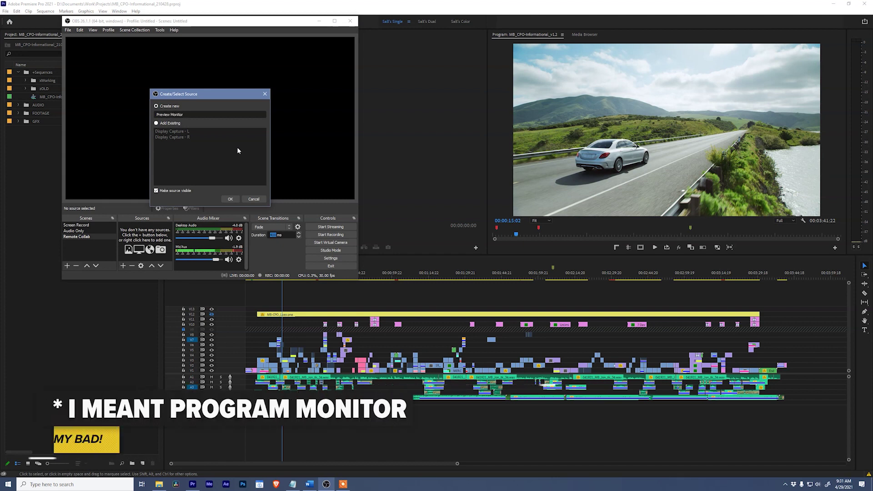
pyautogui.click(230, 199)
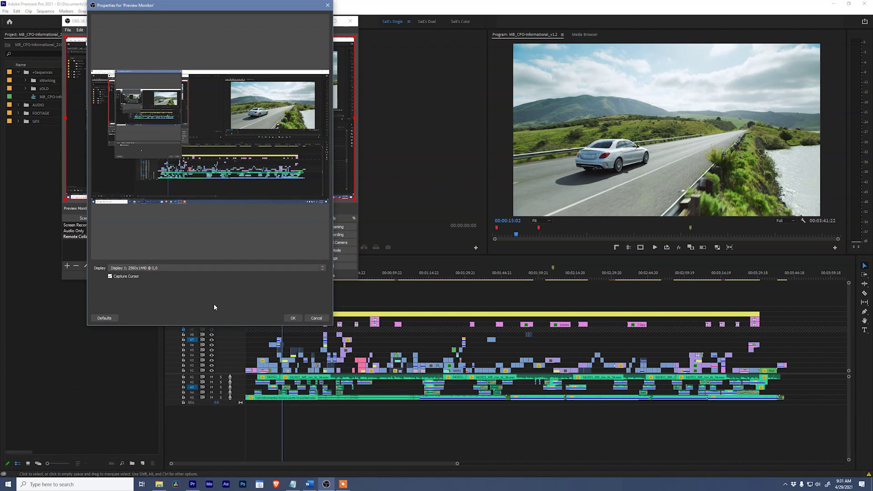
# Step: Accept the Preview Monitor display capture properties so the full desktop fills the canvas
pyautogui.click(294, 318)
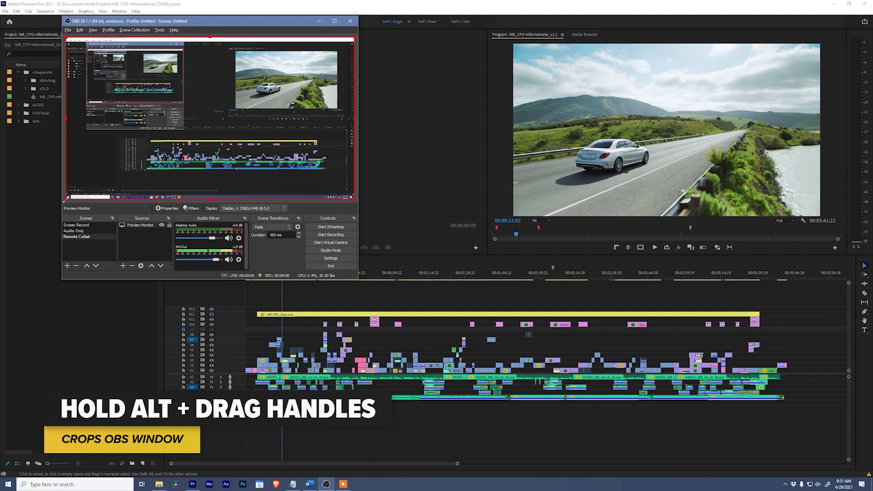
# Step: Crop the Preview Monitor capture to Premiere's program monitor and fit it to screen
pyautogui.moveTo(66, 199); pyautogui.dragTo(234, 110)
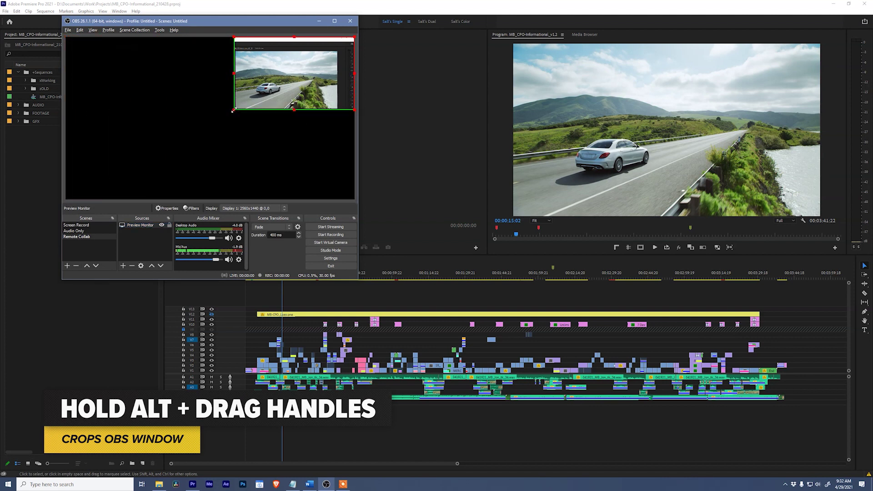
pyautogui.moveTo(355, 37); pyautogui.dragTo(340, 49)
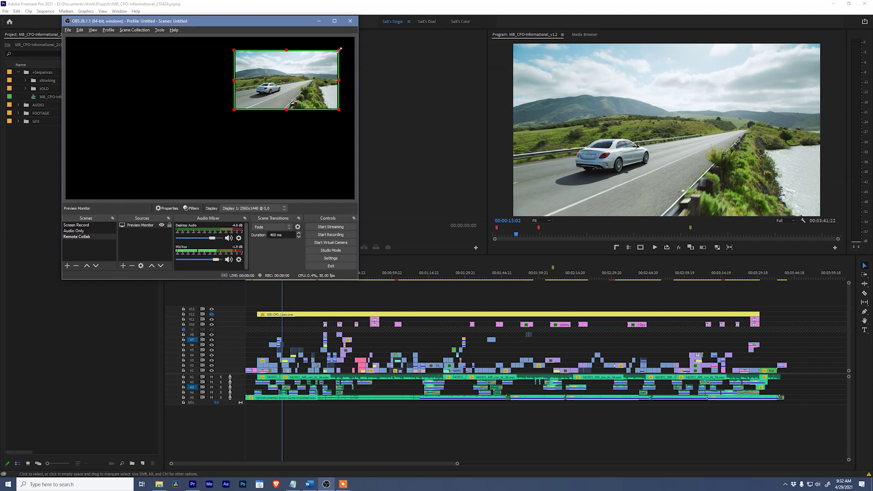
pyautogui.rightClick(288, 81)
pyautogui.moveTo(332, 230)
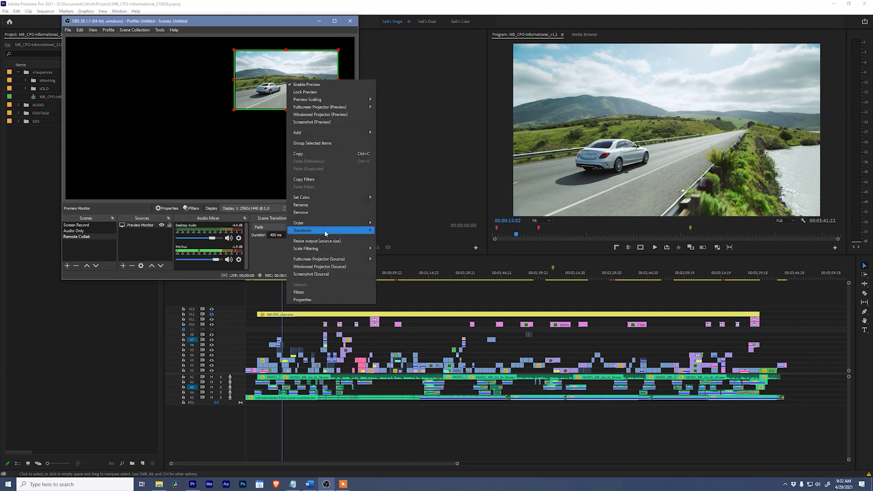
pyautogui.click(394, 308)
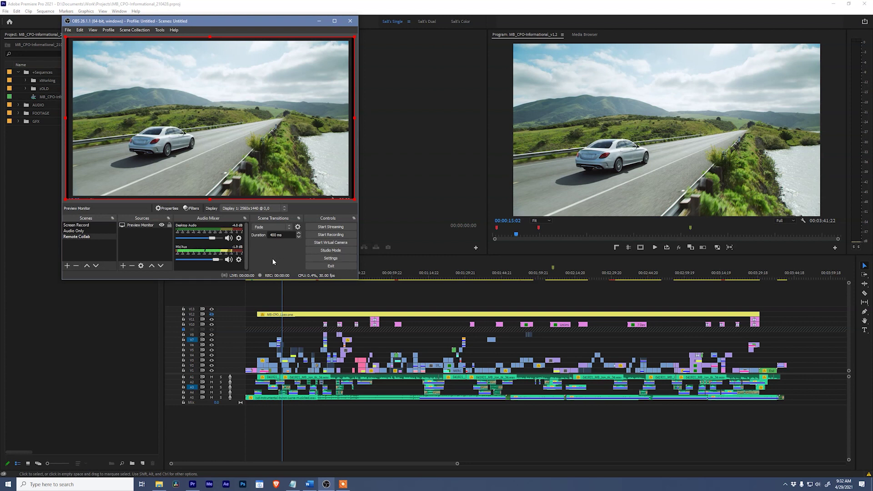
# Step: Add an Audio Monitor filter to Desktop Audio, routed to CABLE Input (VB-Audio Virtual Cable)
pyautogui.click(239, 239)
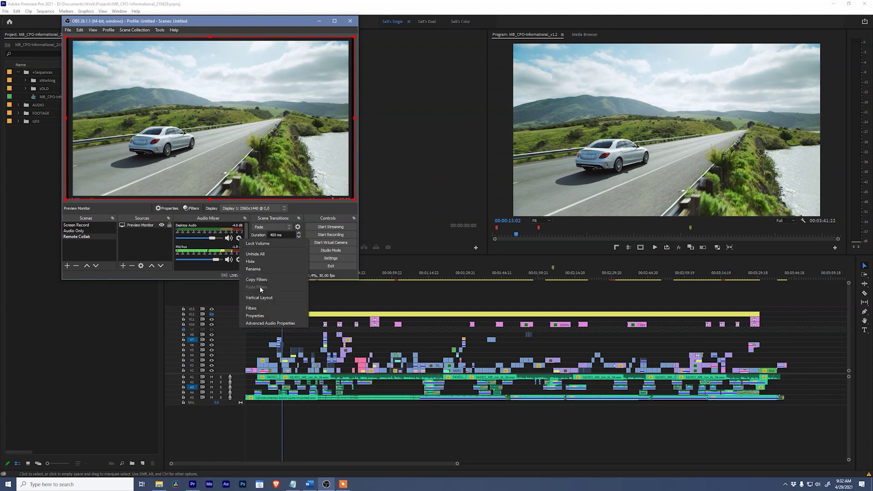
pyautogui.click(262, 309)
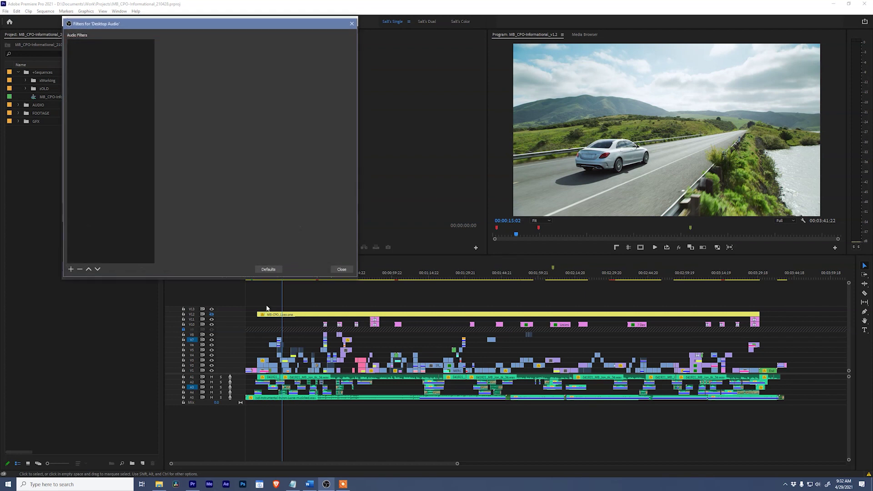
pyautogui.click(71, 270)
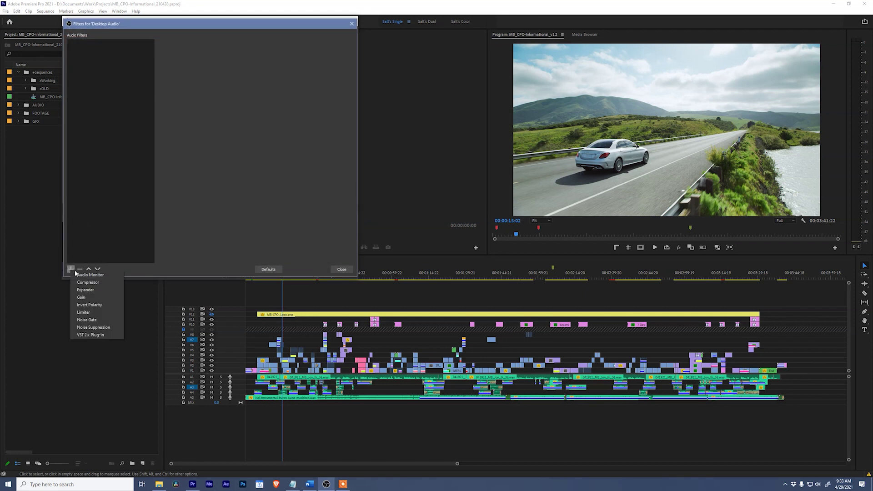
pyautogui.click(104, 275)
pyautogui.click(196, 164)
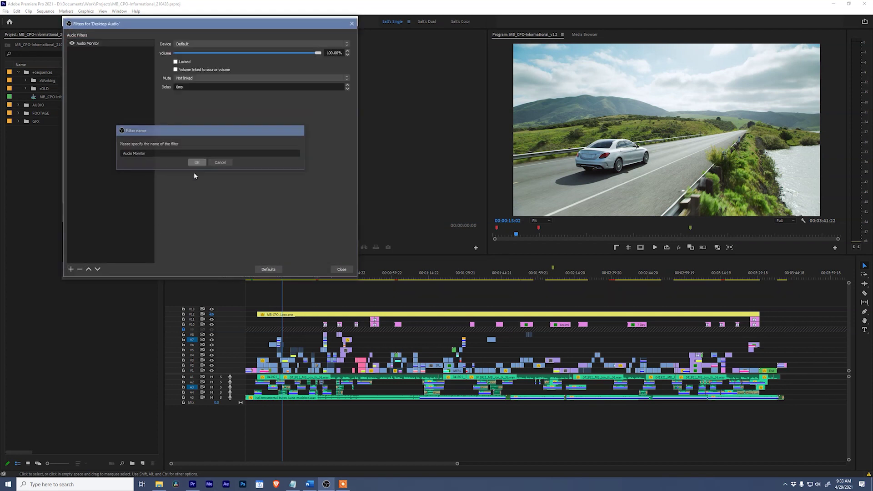
pyautogui.click(216, 43)
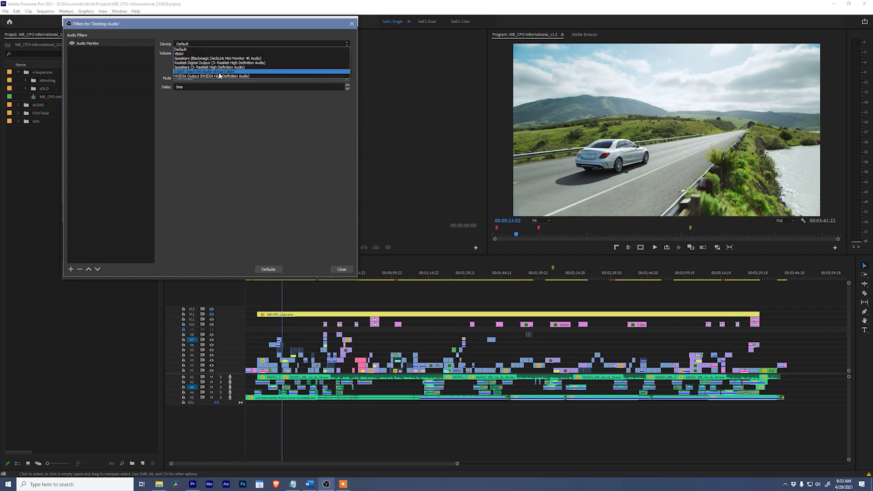
pyautogui.click(240, 72)
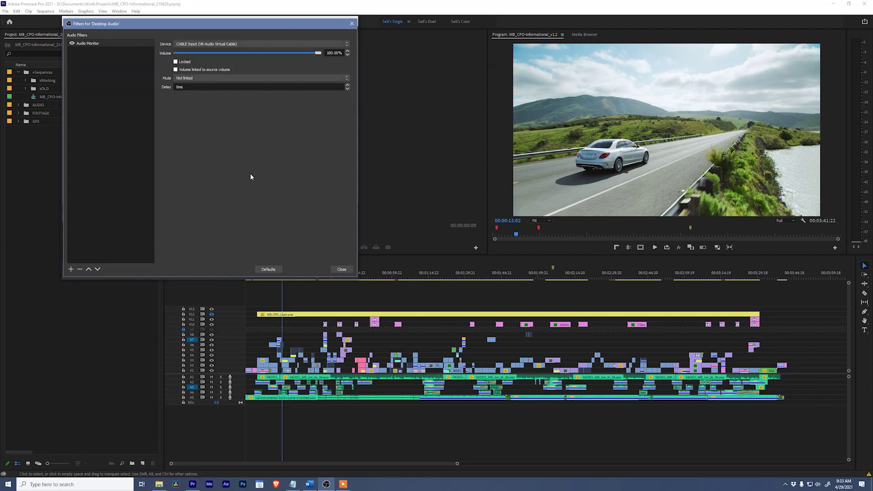
pyautogui.click(341, 269)
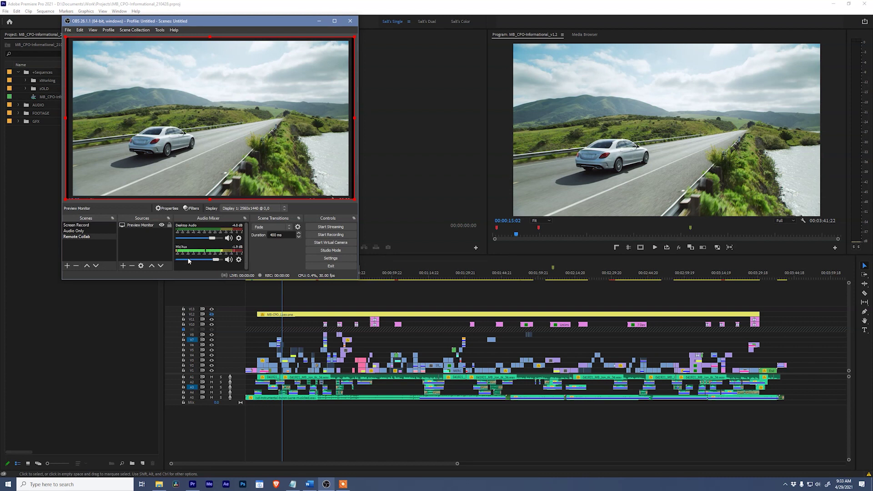
# Step: Add an Audio Monitor filter to Mic/Aux, routed to CABLE Input
pyautogui.click(239, 262)
pyautogui.click(255, 321)
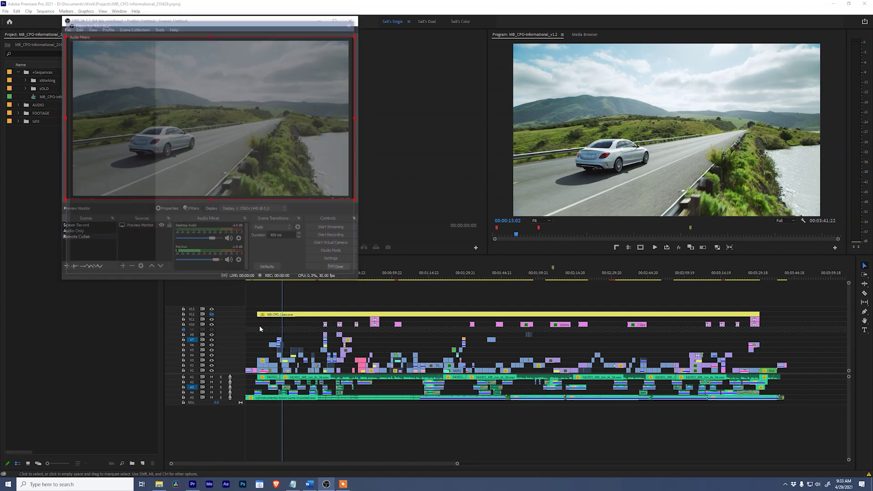
pyautogui.click(71, 271)
pyautogui.click(142, 230)
pyautogui.press('Return')
pyautogui.click(211, 43)
pyautogui.click(214, 59)
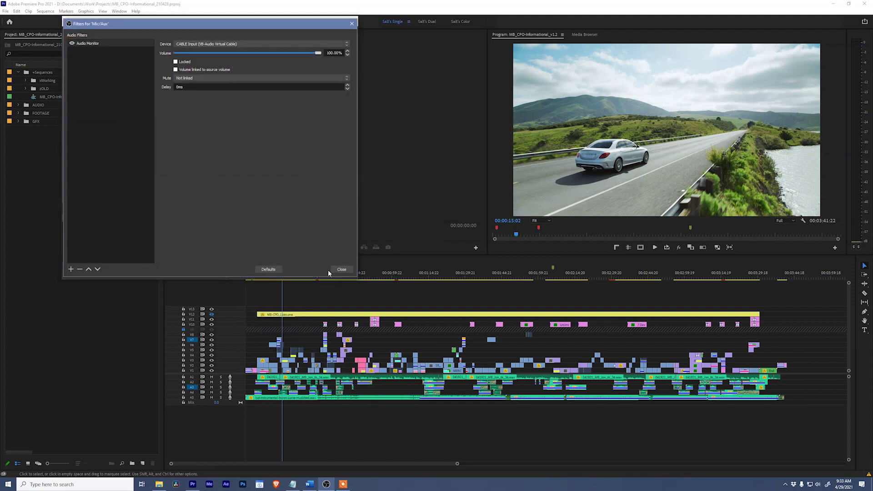
pyautogui.click(342, 269)
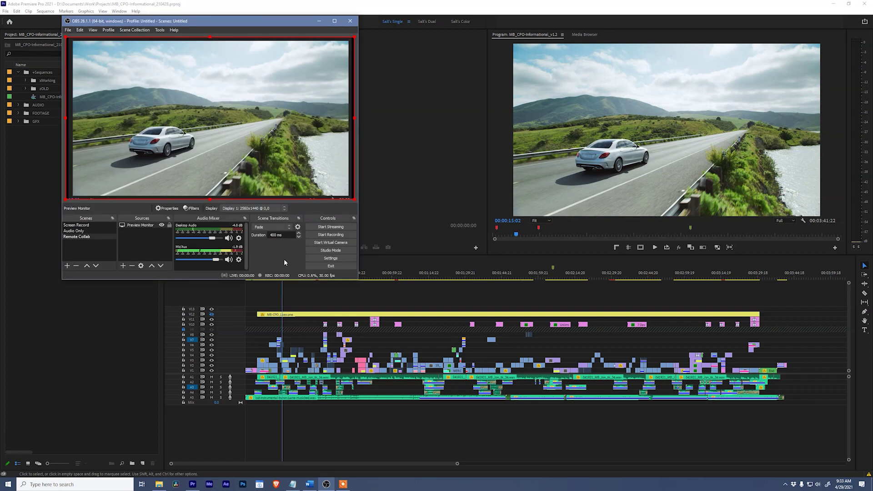
# Step: Start the OBS Virtual Camera and begin a new Zoom meeting
pyautogui.click(330, 242)
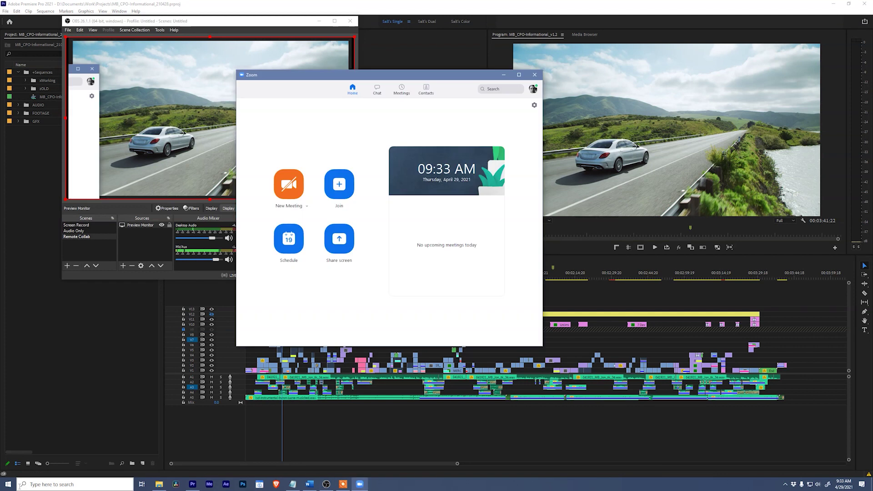
pyautogui.click(300, 187)
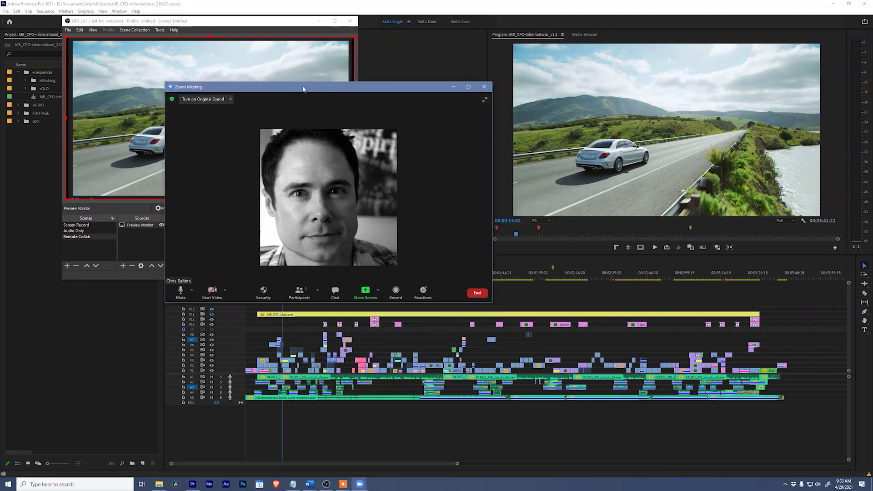
pyautogui.moveTo(245, 58); pyautogui.dragTo(245, 51)
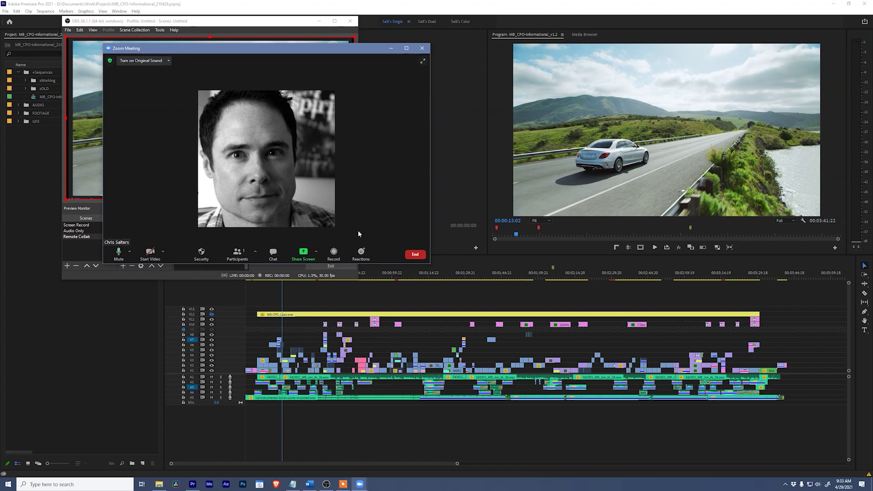
# Step: Use OBS Virtual Camera and CABLE Output microphone in Zoom, then start video
pyautogui.click(163, 251)
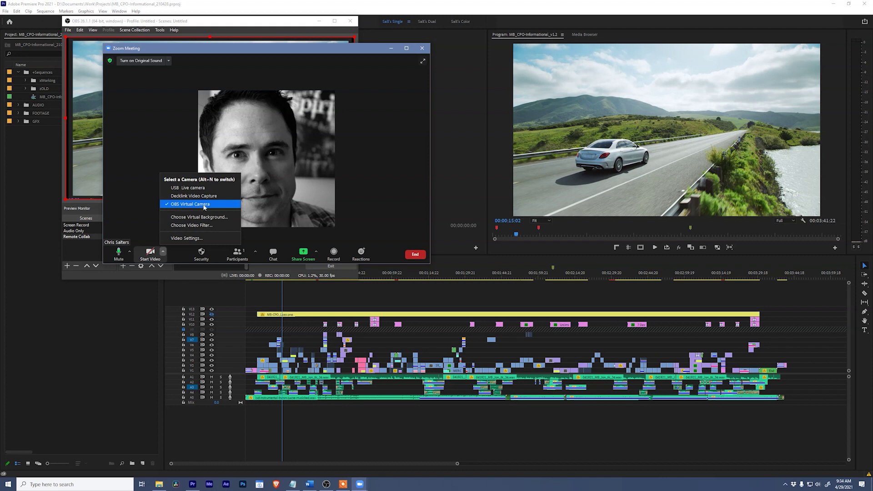
pyautogui.click(130, 252)
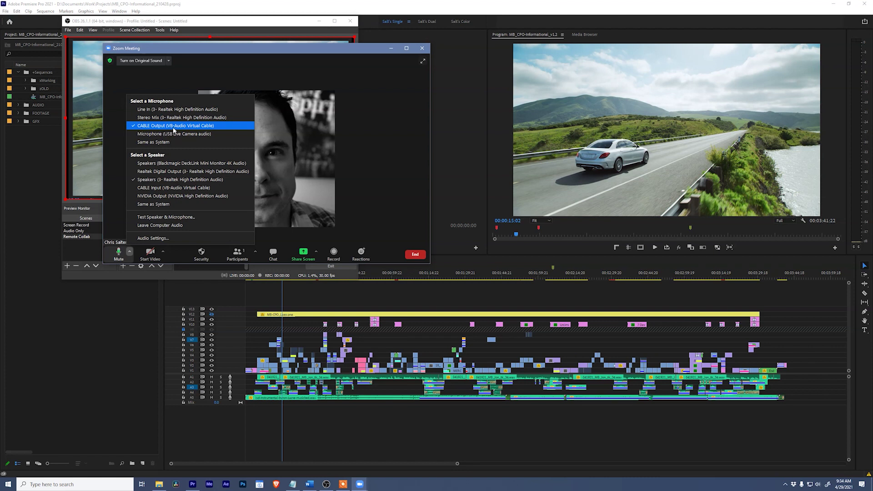
pyautogui.click(224, 126)
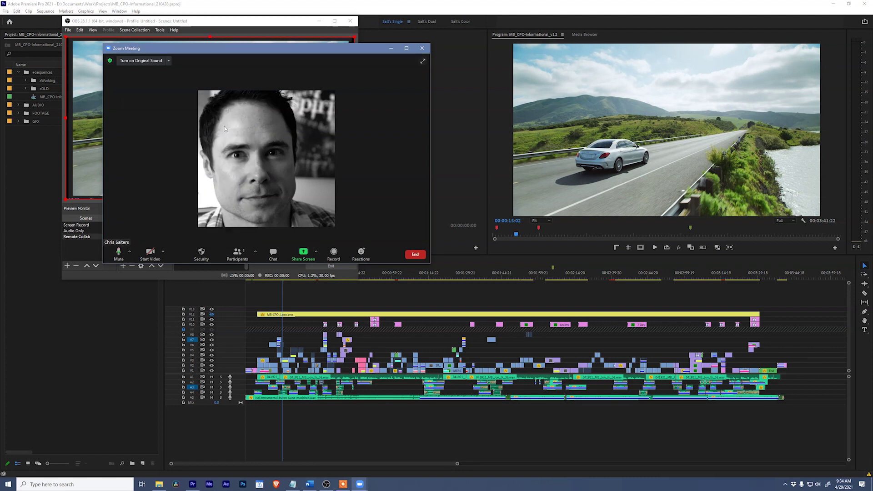
pyautogui.click(84, 253)
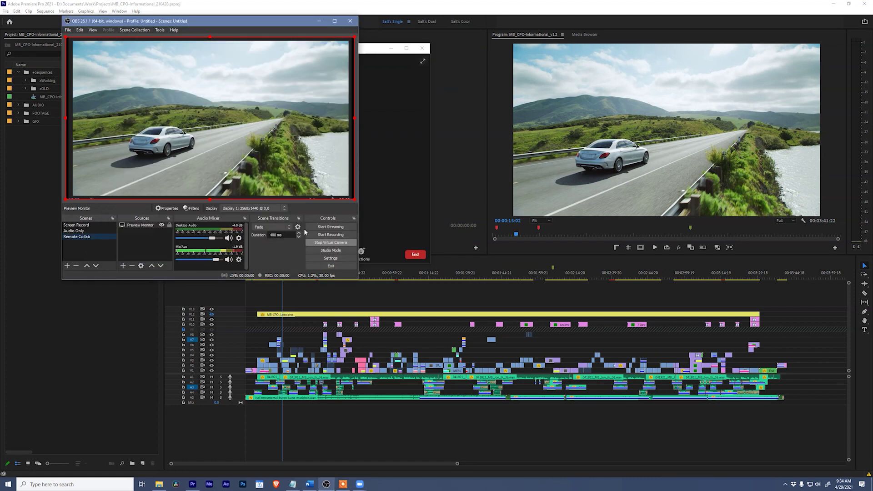
pyautogui.click(366, 50)
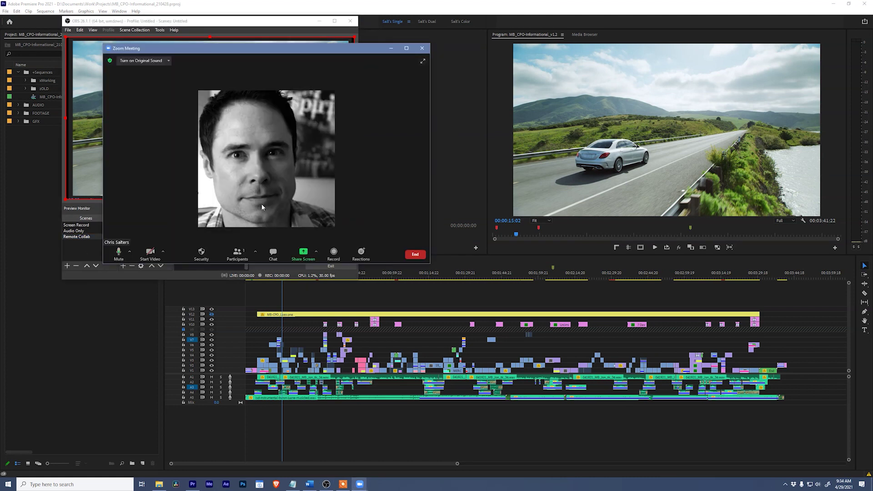
pyautogui.click(150, 253)
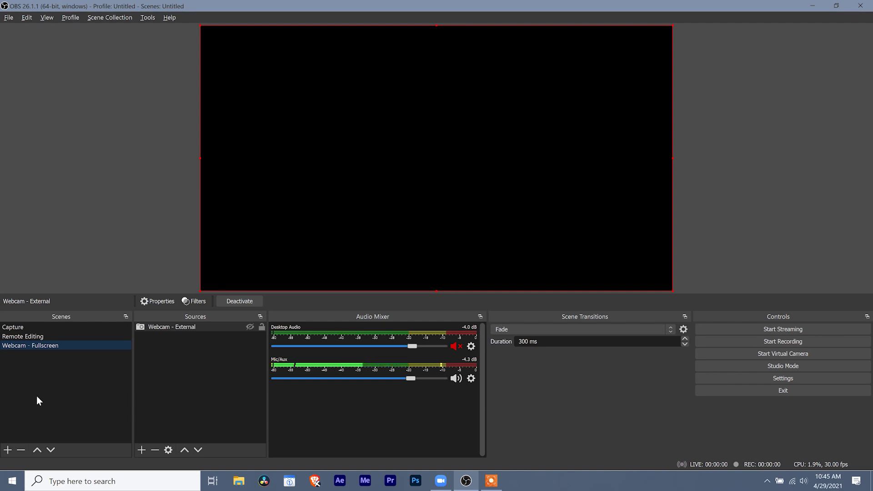
# Step: Create the Remote Collab scene and add the existing Elgato Cam Link video capture source
pyautogui.click(8, 451)
pyautogui.write('Remote Collab')
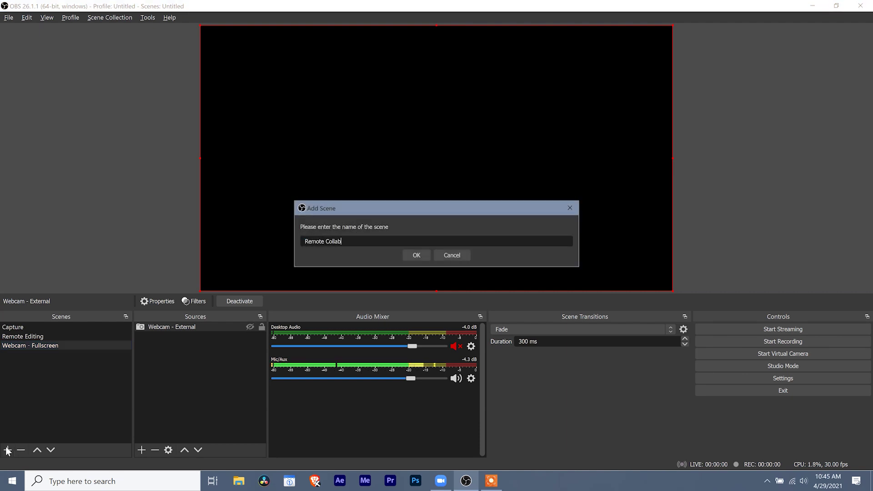
pyautogui.press('Return')
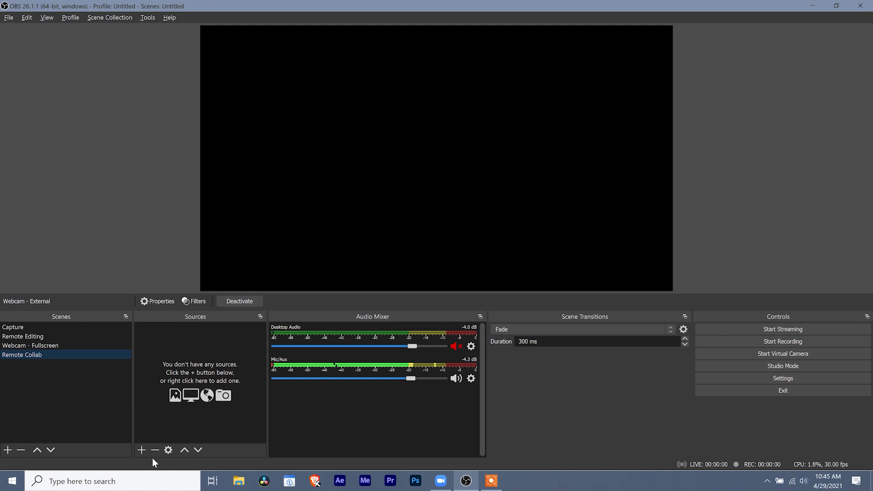
pyautogui.click(141, 447)
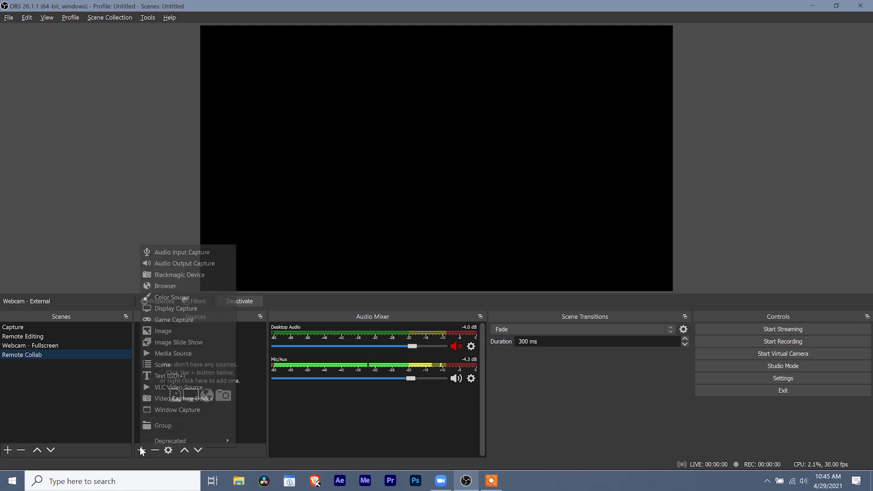
pyautogui.click(182, 400)
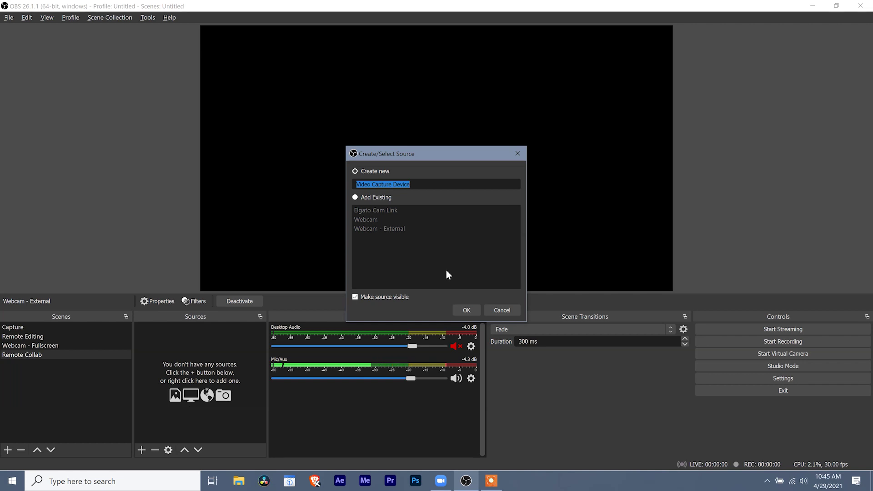
pyautogui.write('Elgato')
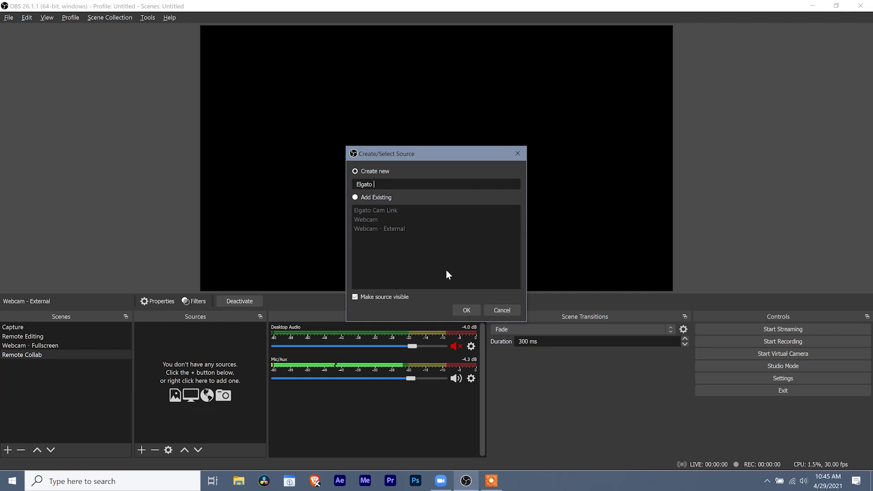
pyautogui.write(' Camlink')
pyautogui.click(356, 198)
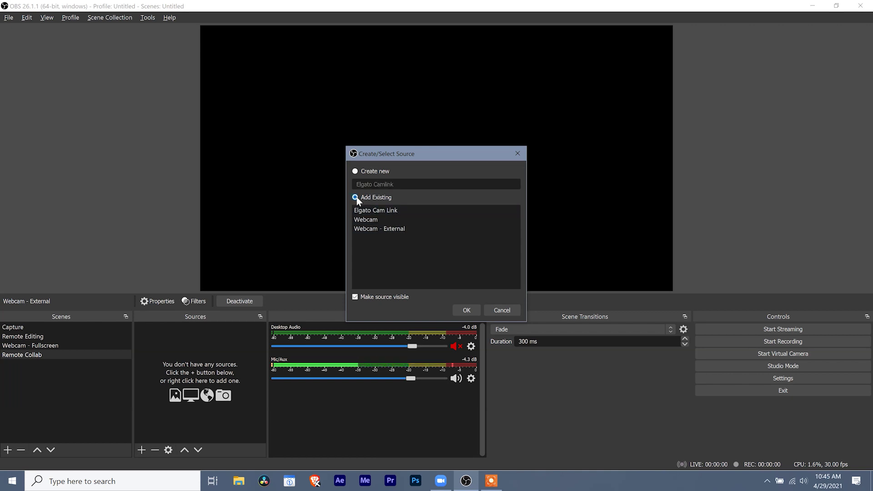
pyautogui.click(367, 209)
# Step: Add Elgato Cam Link and check its properties show 1920x1080 at 30 FPS
pyautogui.click(466, 310)
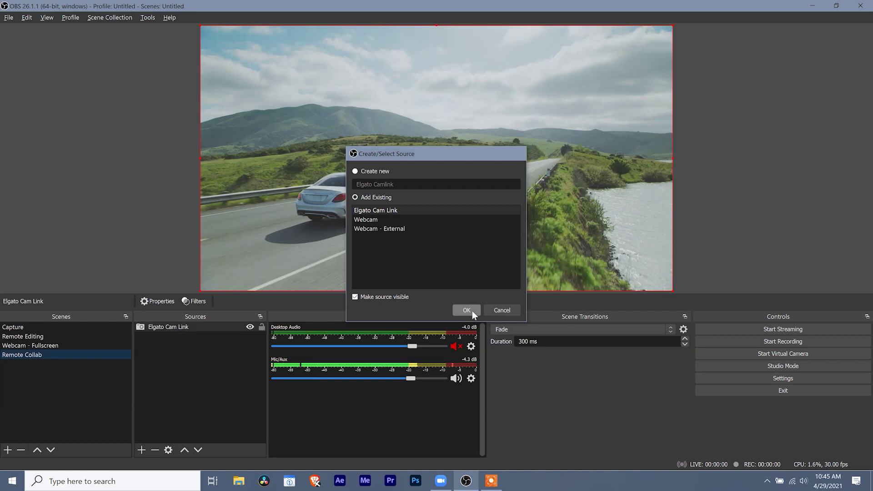
pyautogui.doubleClick(195, 326)
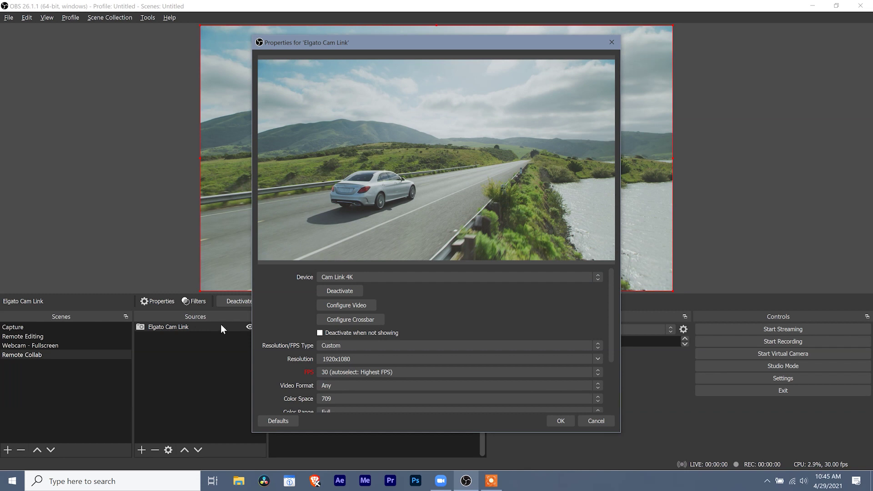
pyautogui.scroll(-3, 447, 299)
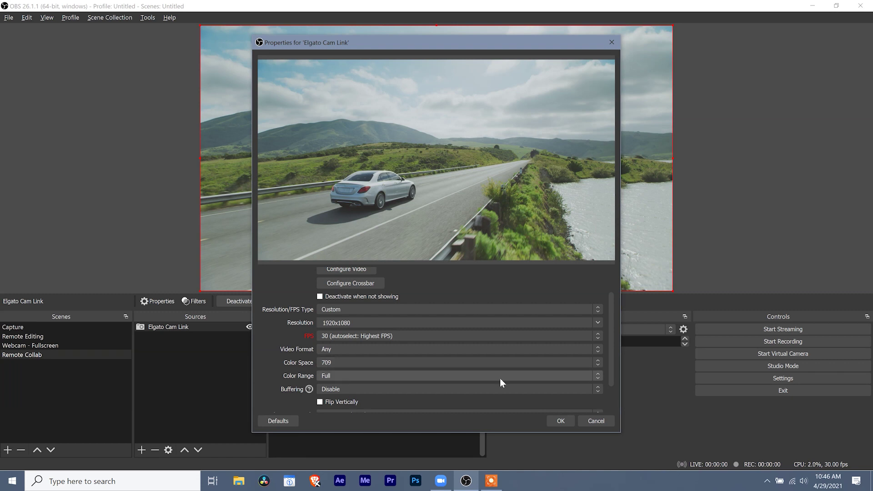
pyautogui.click(560, 421)
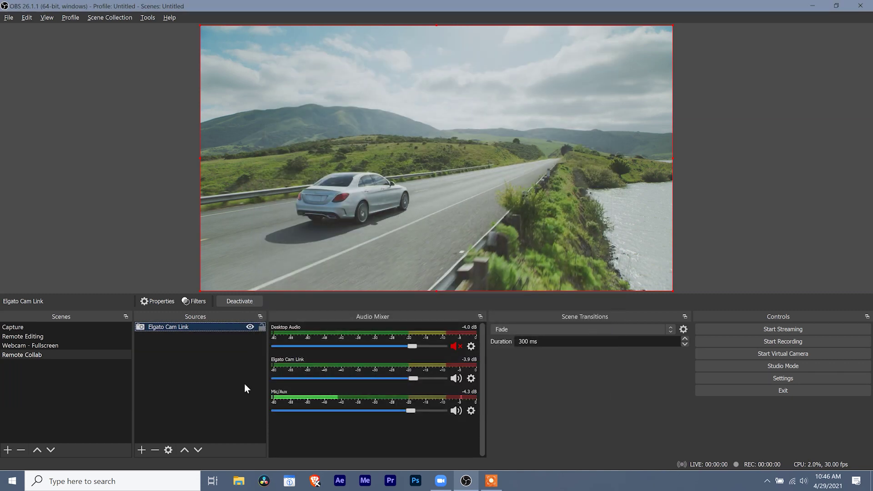
pyautogui.click(210, 354)
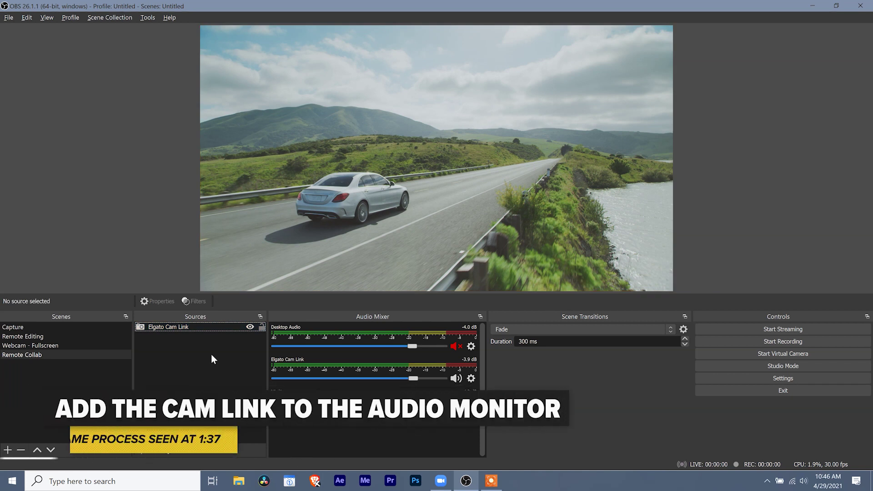
pyautogui.click(201, 326)
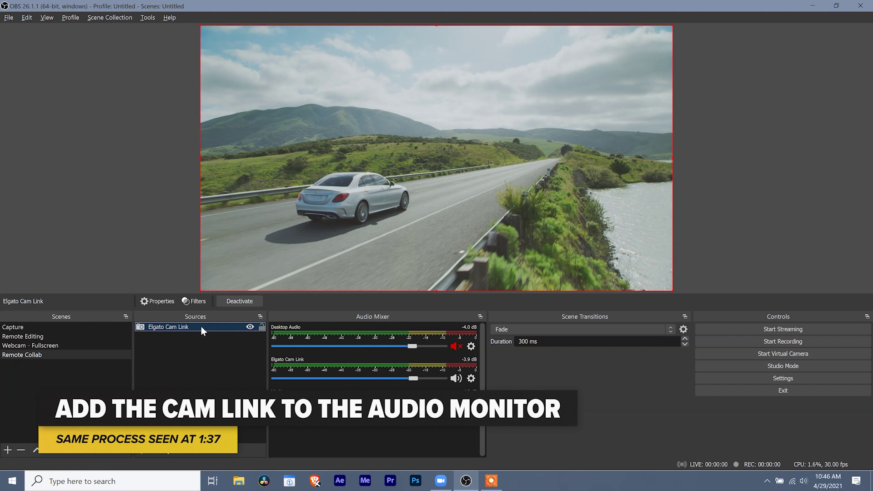
pyautogui.click(248, 302)
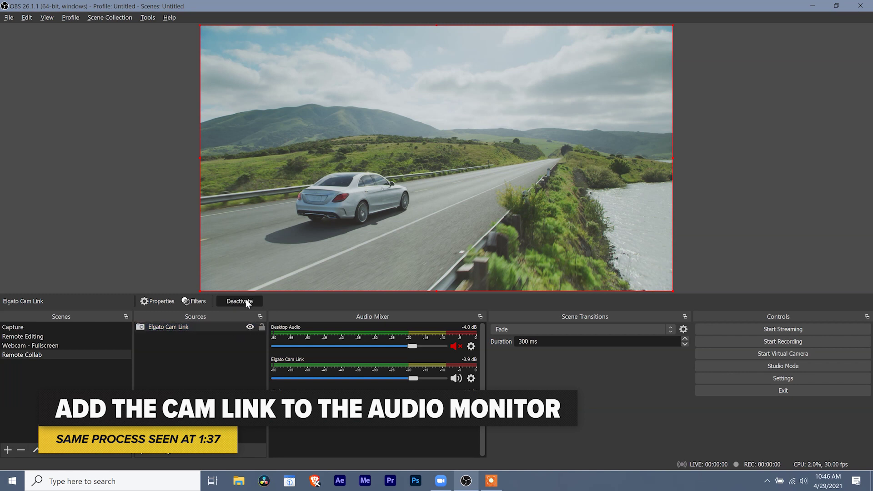
pyautogui.click(245, 301)
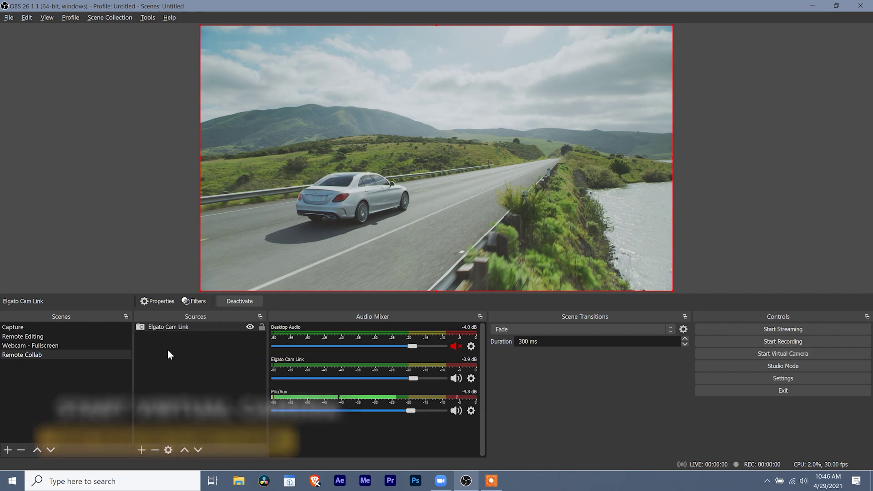
# Step: Make the Remote Editing scene active in the Scenes list
pyautogui.click(60, 338)
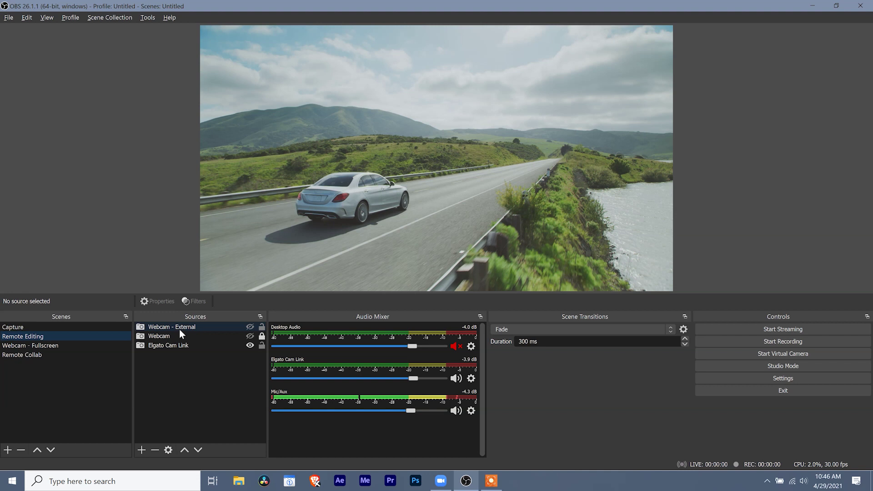